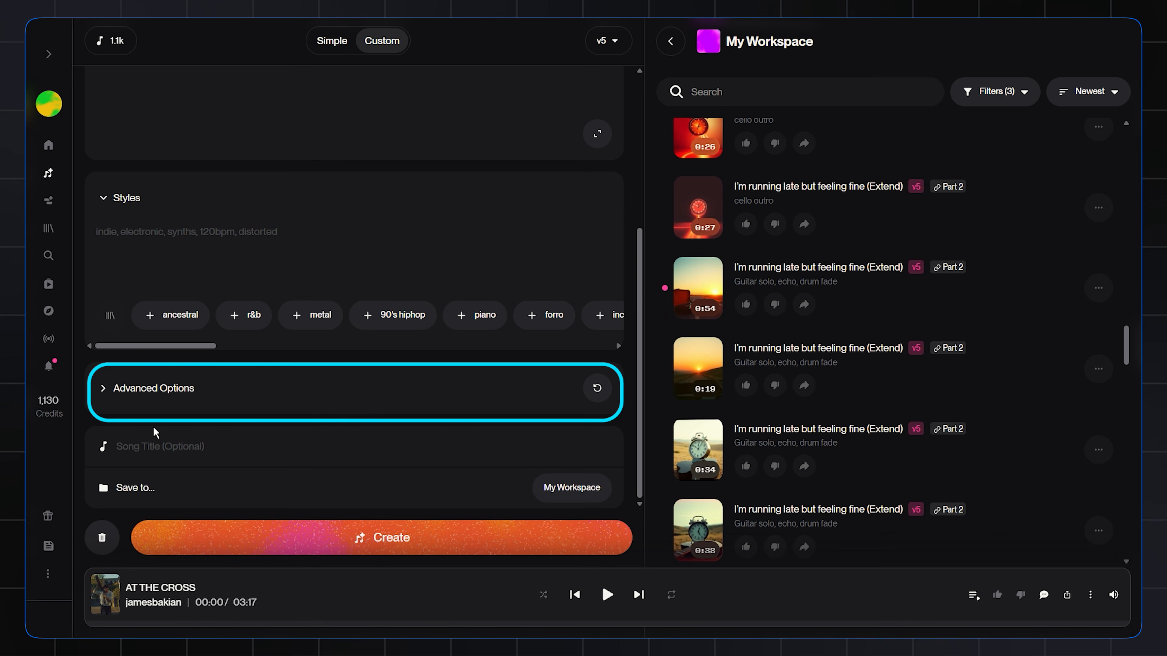
Expand the advanced options and set Weirdness to 0% and Style Influence to 100%.
{"action": "left_click", "coordinate": [105, 394]}
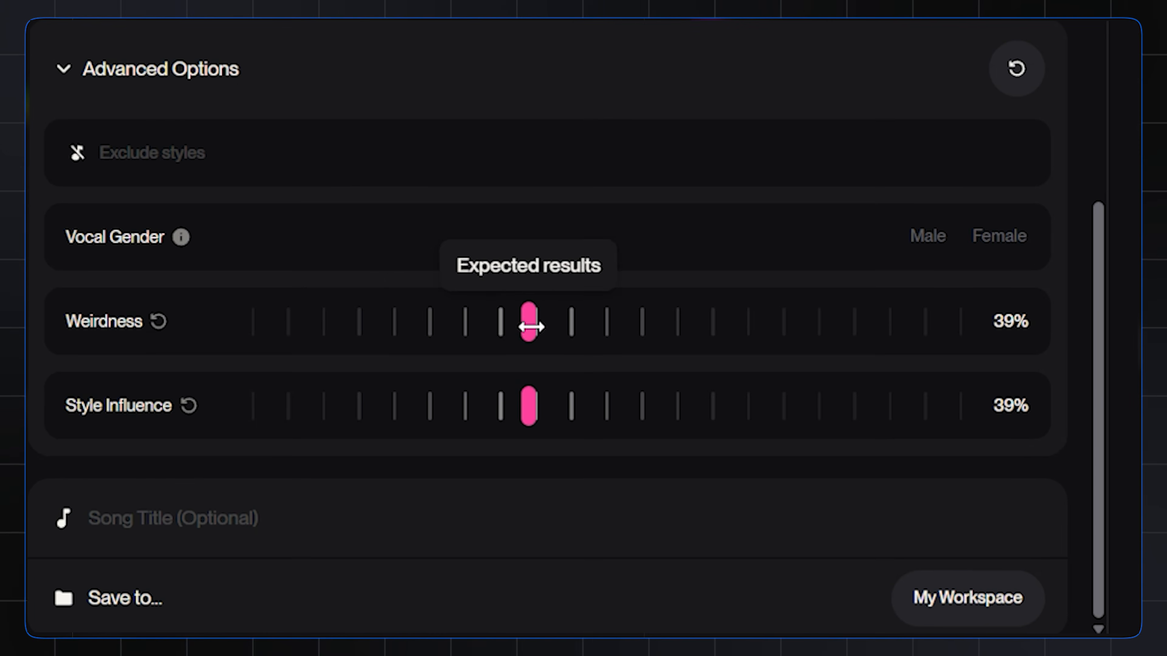
{"action": "left_click_drag", "start_coordinate": [531, 326], "coordinate": [253, 322]}
{"action": "left_click_drag", "start_coordinate": [532, 409], "coordinate": [978, 432]}
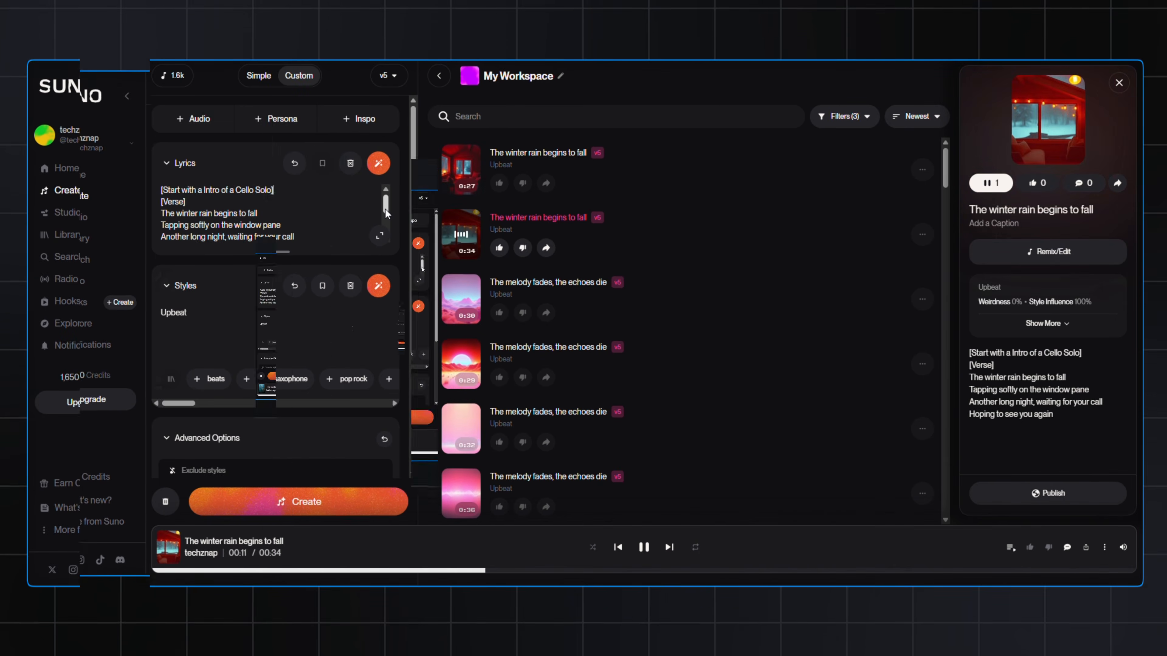
Clear the Upbeat text from the styles prompt of the winter rain song and pause the playing track.
{"action": "scroll", "coordinate": [388, 216], "scroll_direction": "down", "scroll_amount": 2}
{"action": "left_click_drag", "start_coordinate": [388, 216], "coordinate": [388, 198]}
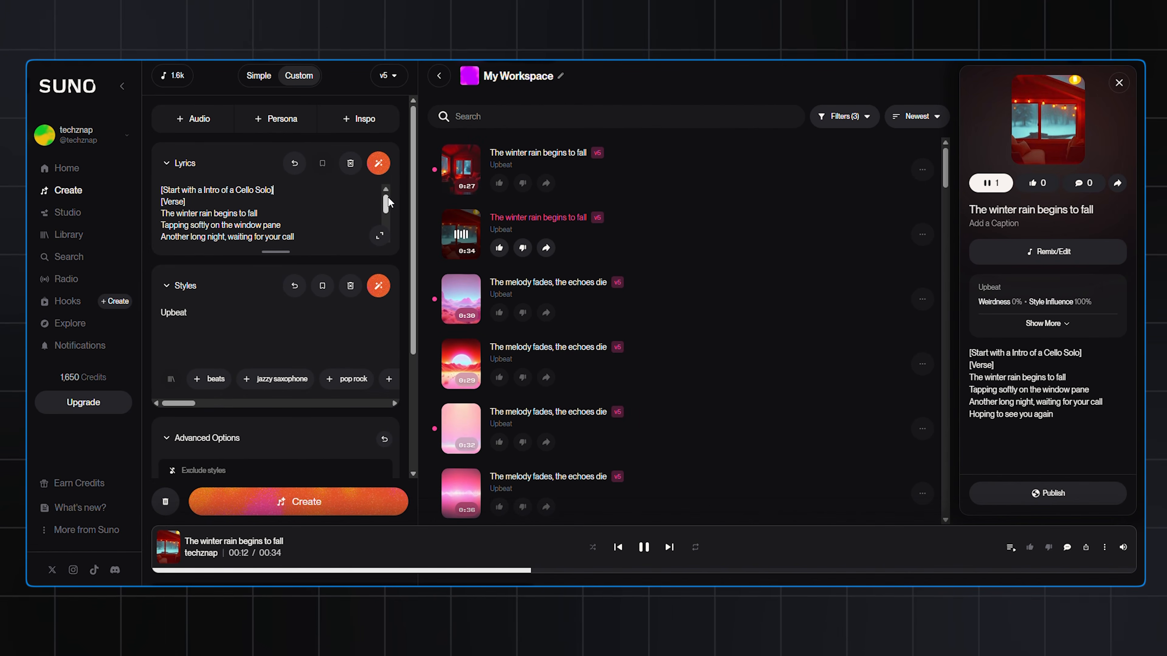
{"action": "left_click_drag", "start_coordinate": [197, 314], "coordinate": [138, 313]}
{"action": "key", "text": "BackSpace"}
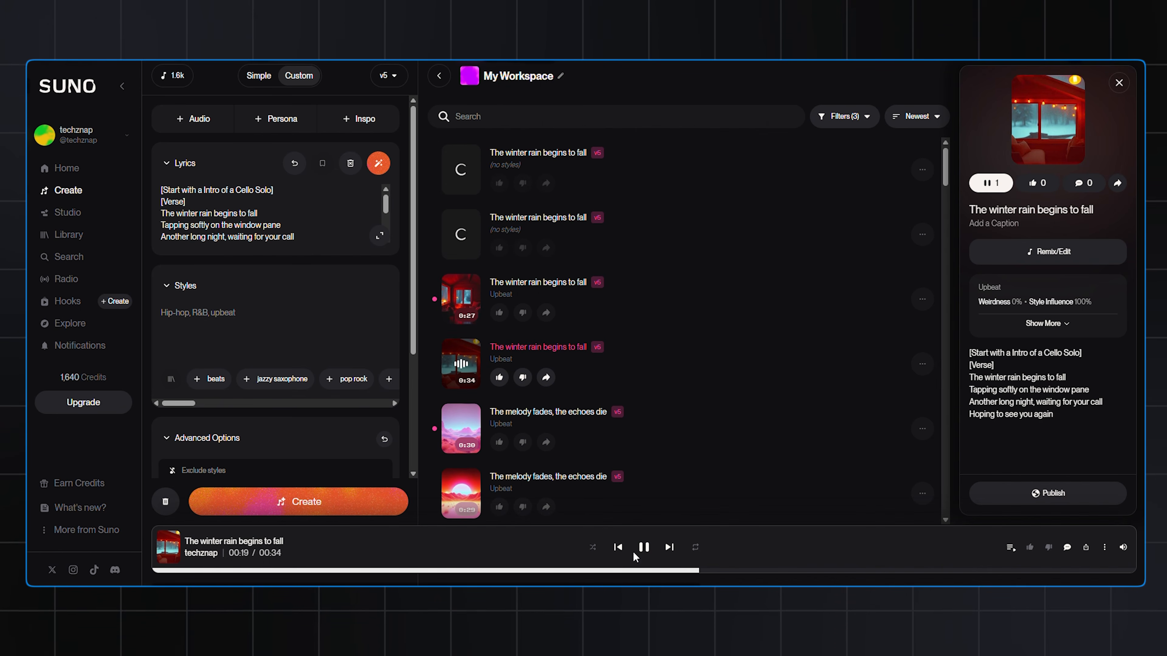
{"action": "left_click", "coordinate": [645, 547]}
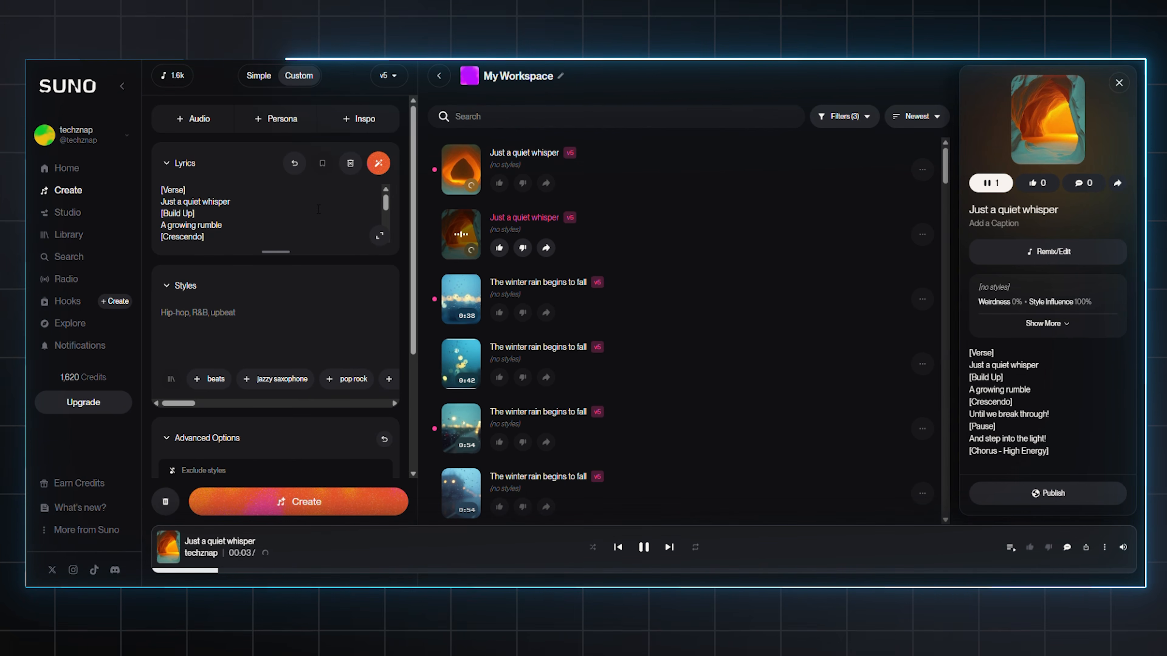
Review the Build Up, Crescendo, Pause and Chorus - High Energy tags in the lyrics of "Just a quiet whisper".
{"action": "left_click_drag", "start_coordinate": [386, 202], "coordinate": [386, 213]}
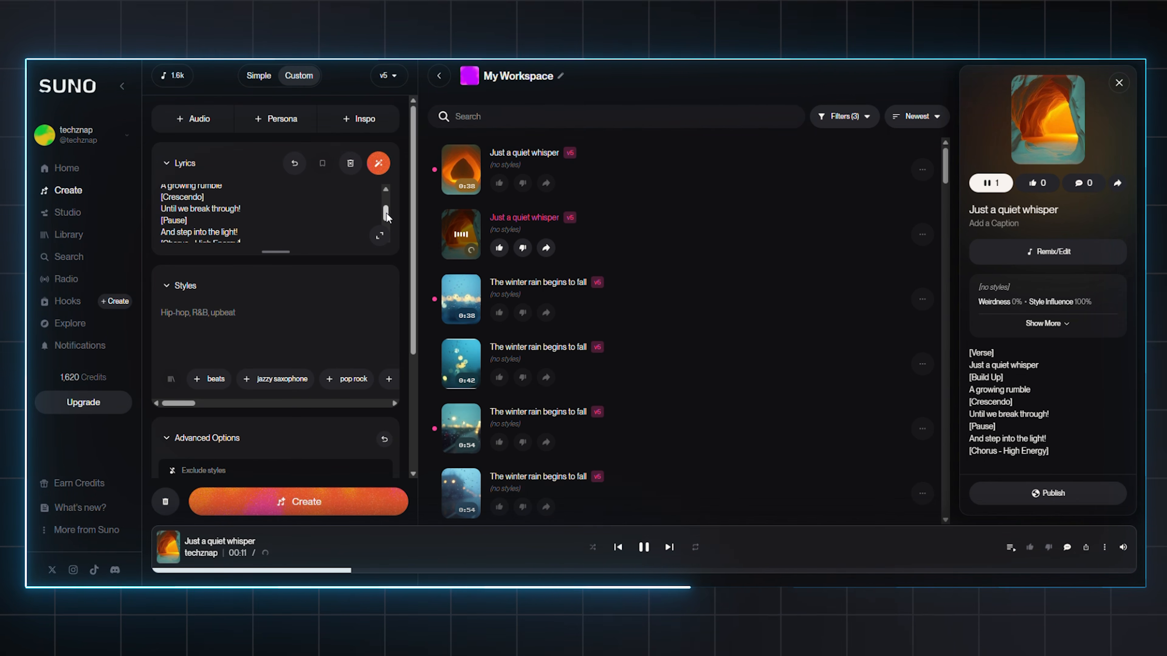
{"action": "left_click_drag", "start_coordinate": [386, 212], "coordinate": [386, 217]}
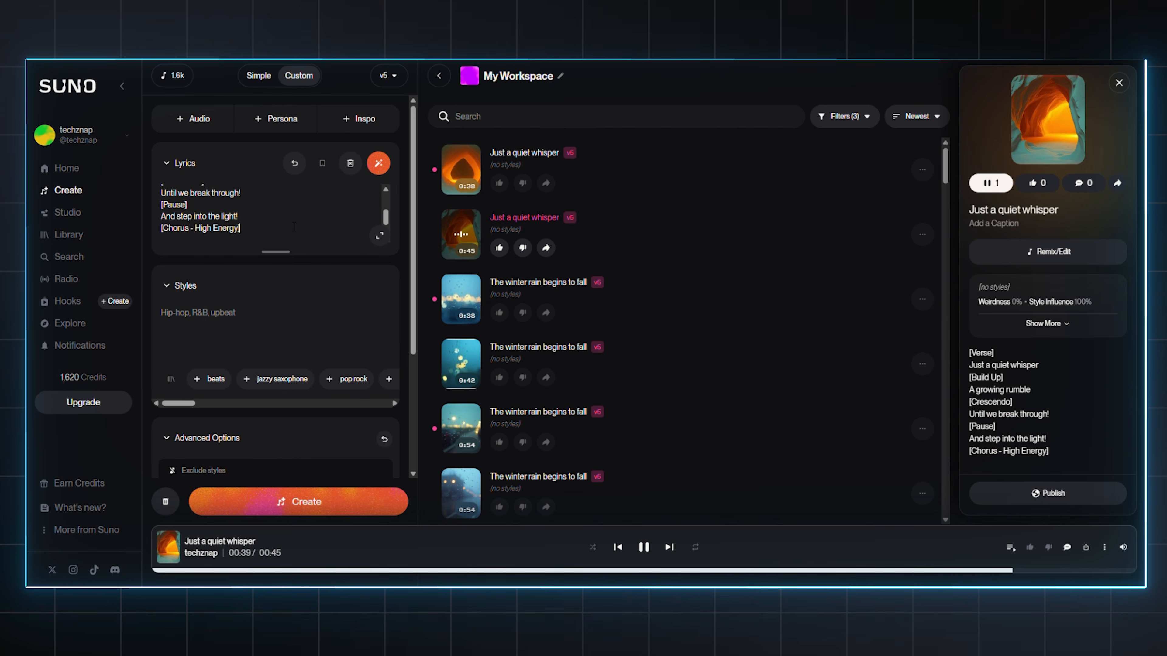
{"action": "scroll", "coordinate": [329, 227], "scroll_direction": "up", "scroll_amount": 3}
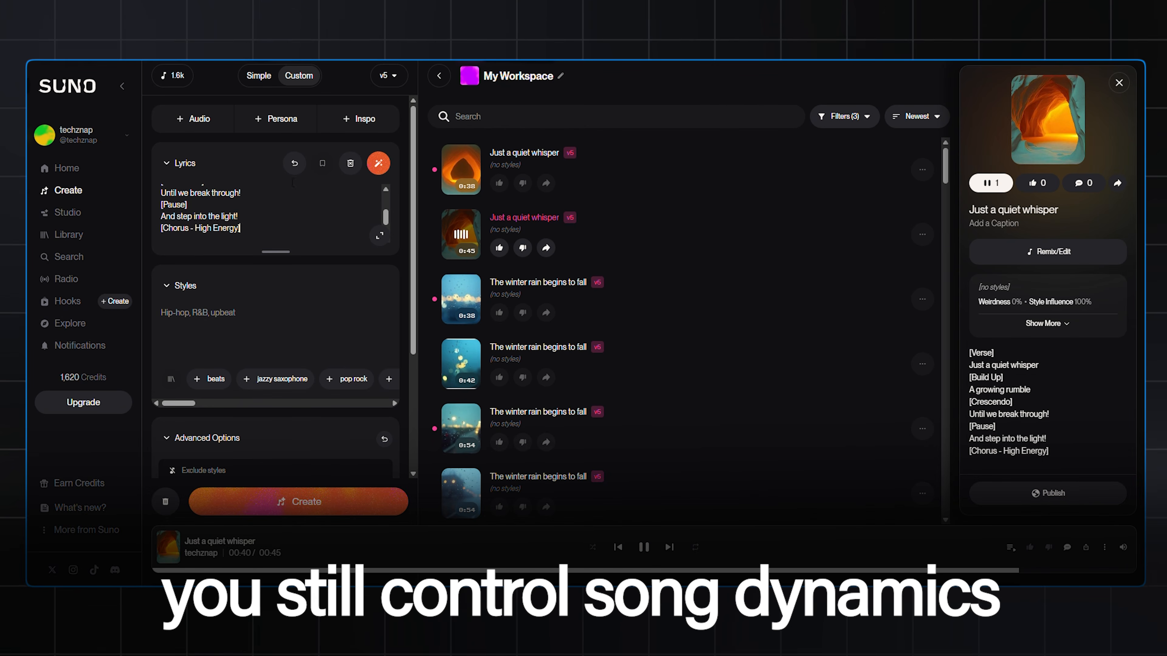
{"action": "scroll", "coordinate": [330, 227], "scroll_direction": "up", "scroll_amount": 3}
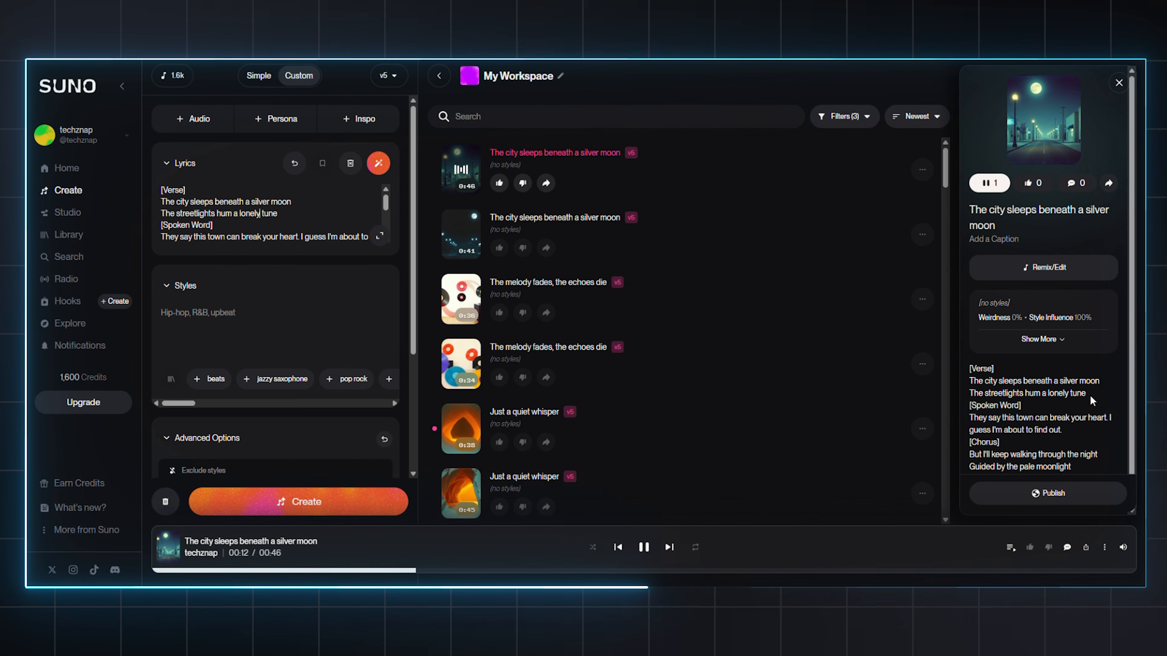
Highlight the [Spoken Word] tag and its spoken lines in the lyrics of "The city sleeps beneath a silver moon".
{"action": "double_click", "coordinate": [1009, 405]}
{"action": "left_click_drag", "start_coordinate": [1010, 405], "coordinate": [964, 408]}
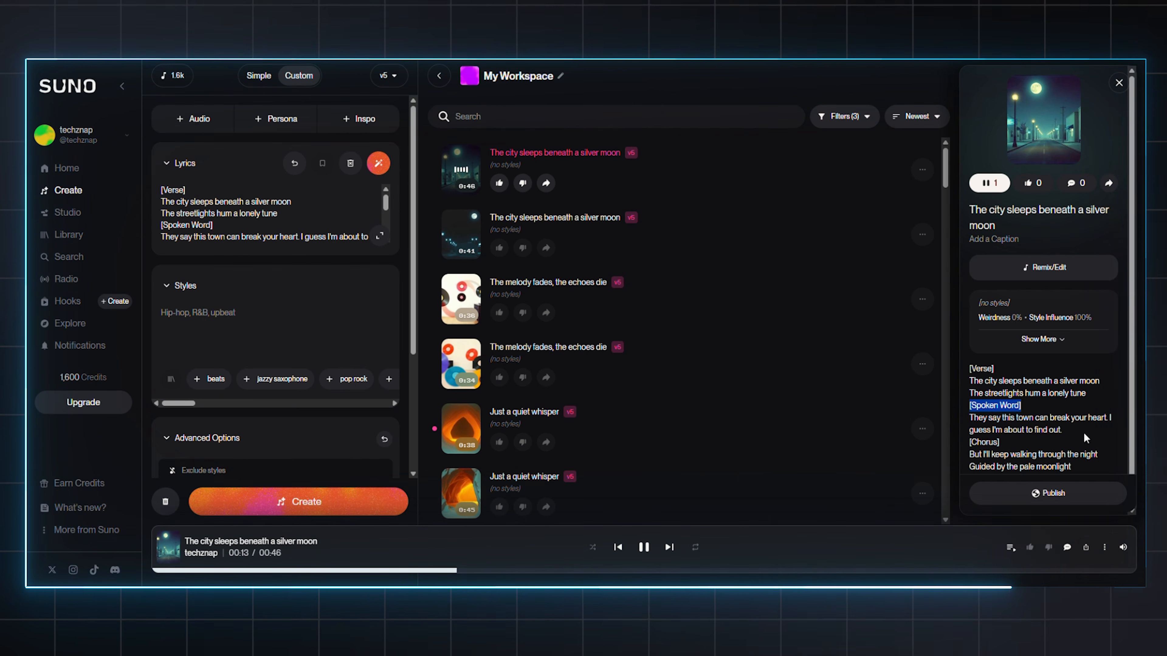
{"action": "left_click_drag", "start_coordinate": [1085, 438], "coordinate": [965, 417]}
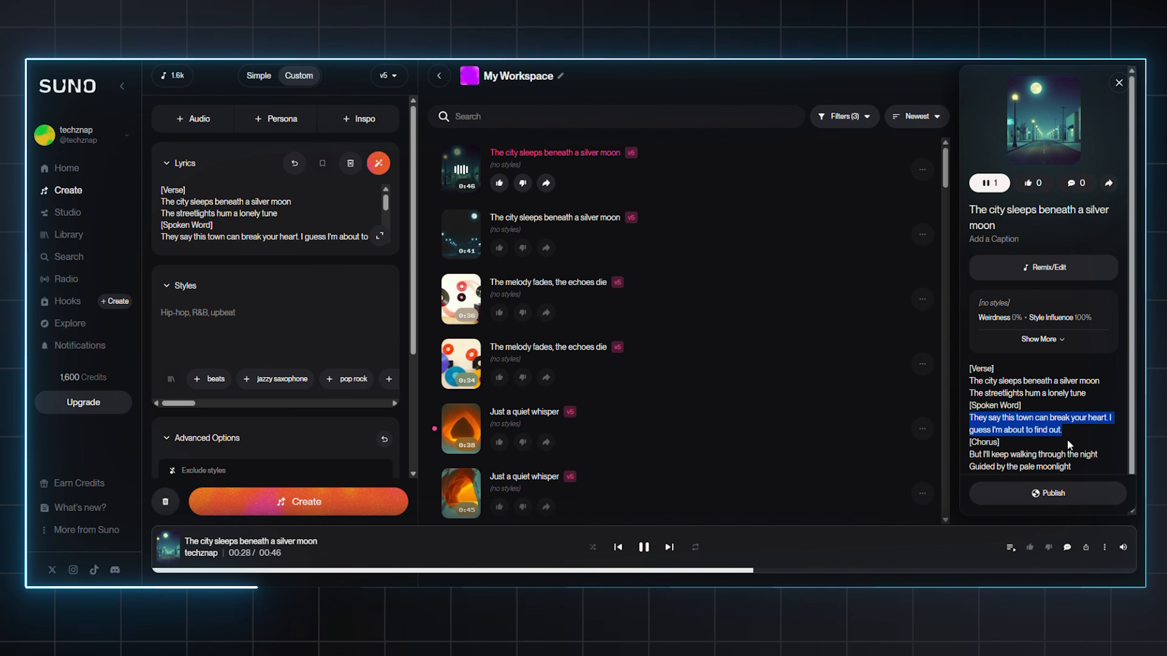
{"action": "scroll", "coordinate": [1066, 438], "scroll_direction": "down", "scroll_amount": 1}
{"action": "scroll", "coordinate": [1066, 438], "scroll_direction": "down", "scroll_amount": 1}
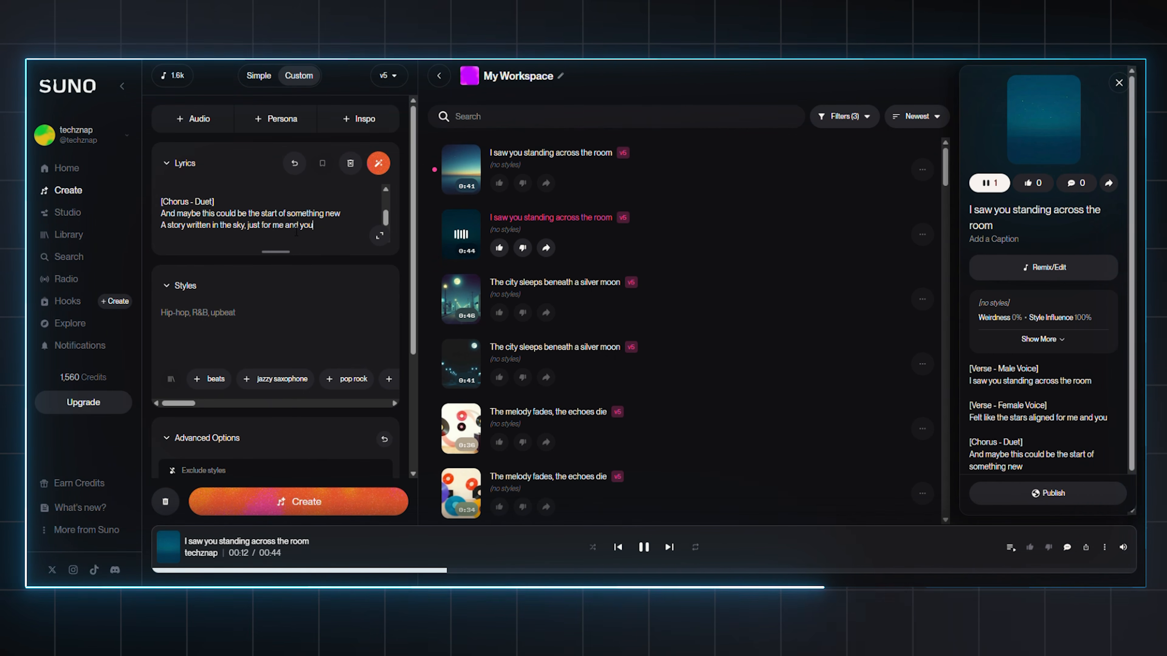
Review the Male Voice, Female Voice and Duet sections in the lyrics of "I saw you standing across the room".
{"action": "scroll", "coordinate": [296, 232], "scroll_direction": "up", "scroll_amount": 3}
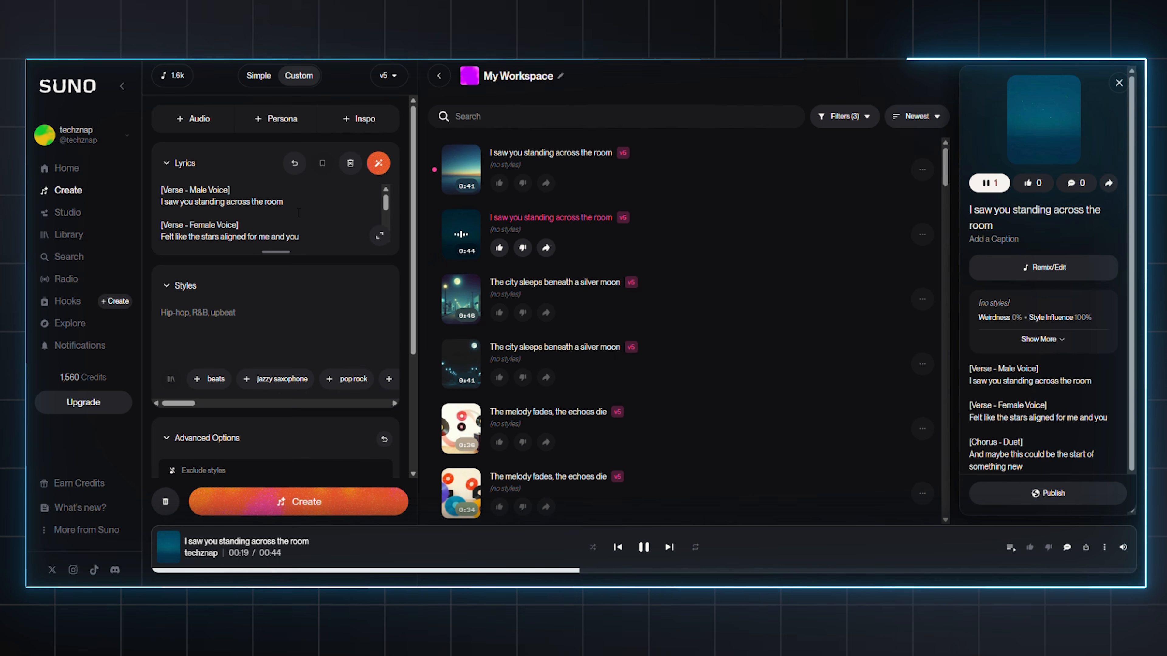
{"action": "left_click_drag", "start_coordinate": [390, 202], "coordinate": [389, 215]}
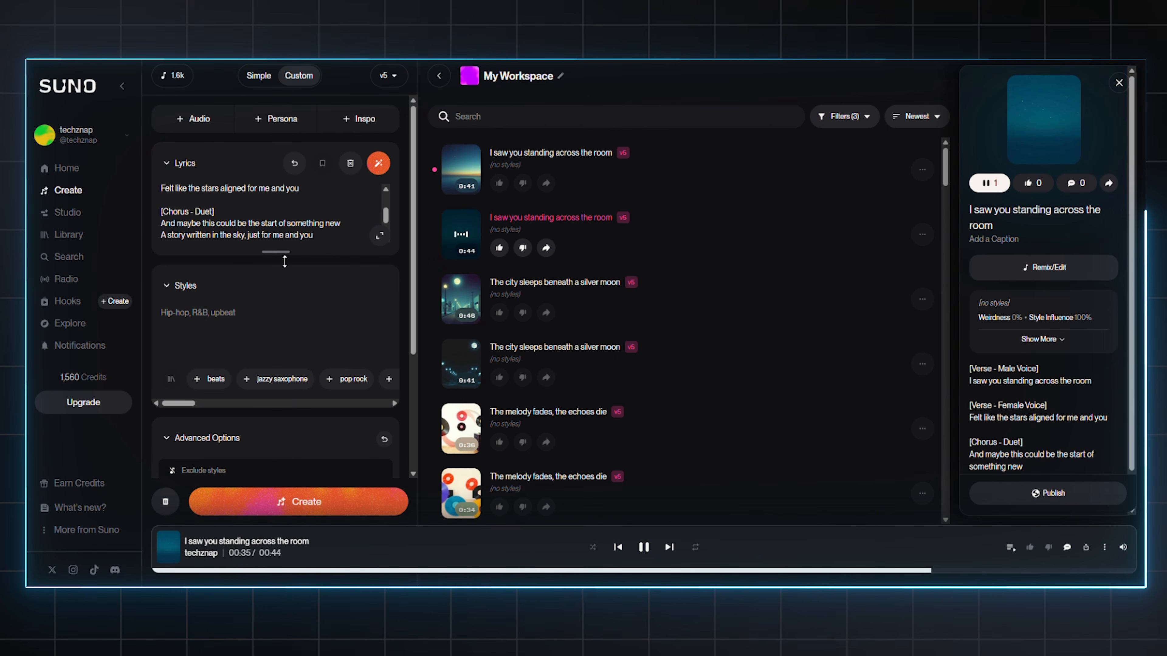
{"action": "left_click", "coordinate": [248, 249]}
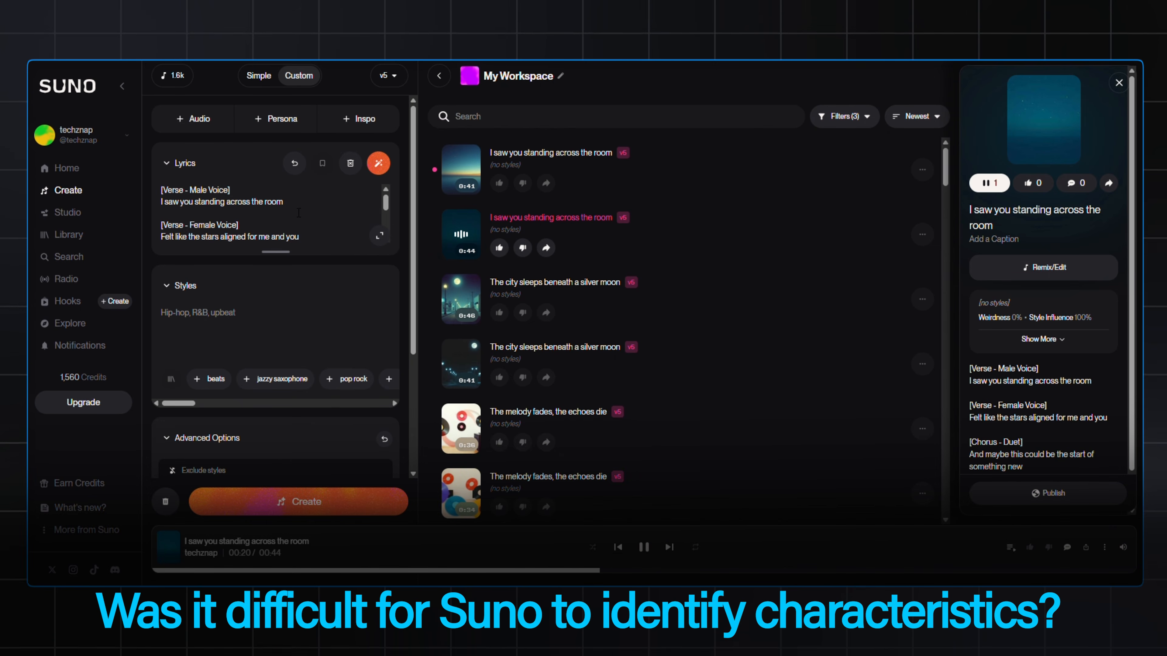
Refine the lyric section tags to [Verse - Deep Male Voice], [Verse - Soft Female Voice] and [Chorus - Harmonized Duet].
{"action": "left_click_drag", "start_coordinate": [388, 202], "coordinate": [390, 213]}
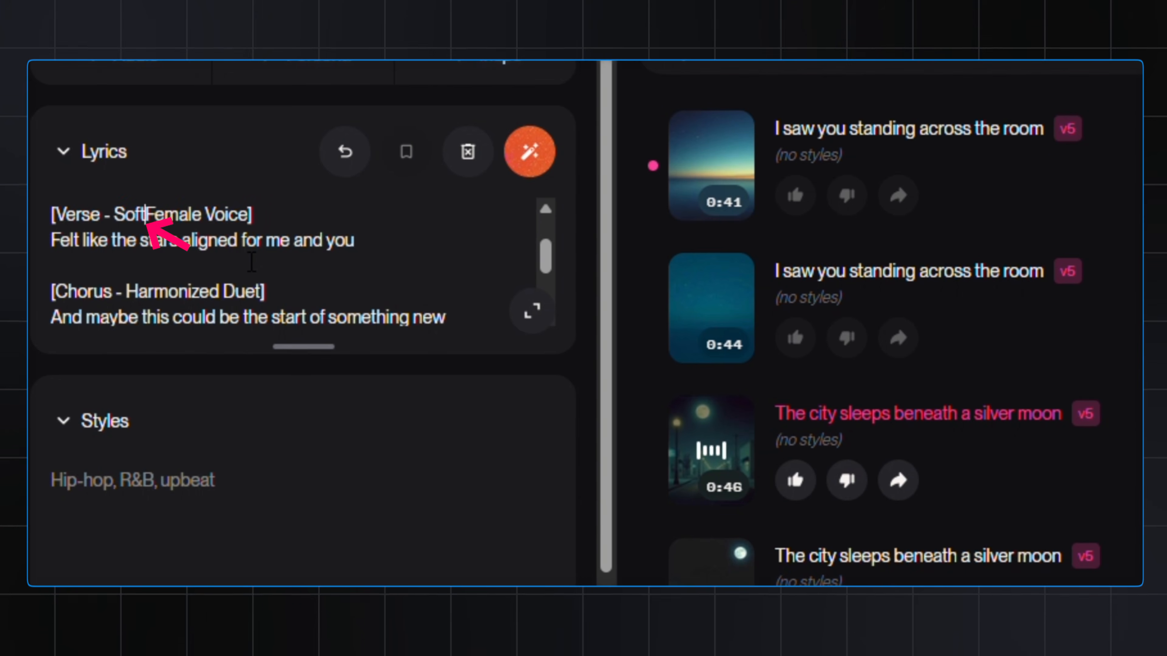
{"action": "scroll", "coordinate": [251, 262], "scroll_direction": "up", "scroll_amount": 2}
{"action": "type", "text": "Deep Male Voice]"}
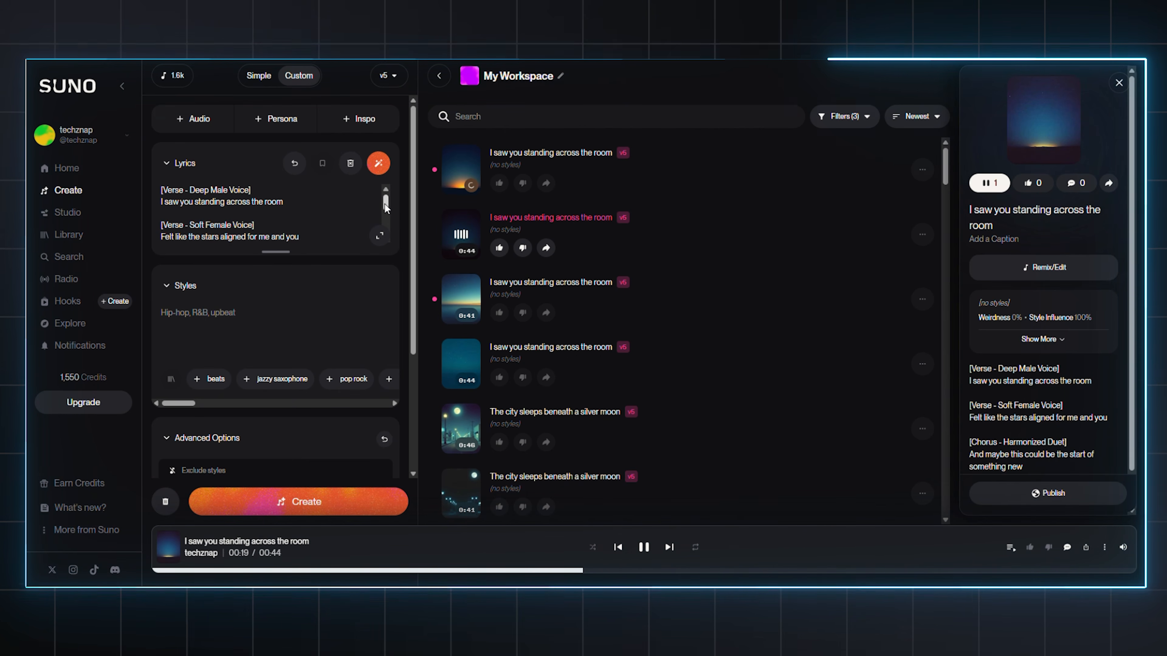
Follow the lyrics from the Soft Female Voice verse to the Harmonized Duet chorus while the new version plays.
{"action": "left_click_drag", "start_coordinate": [385, 208], "coordinate": [387, 209]}
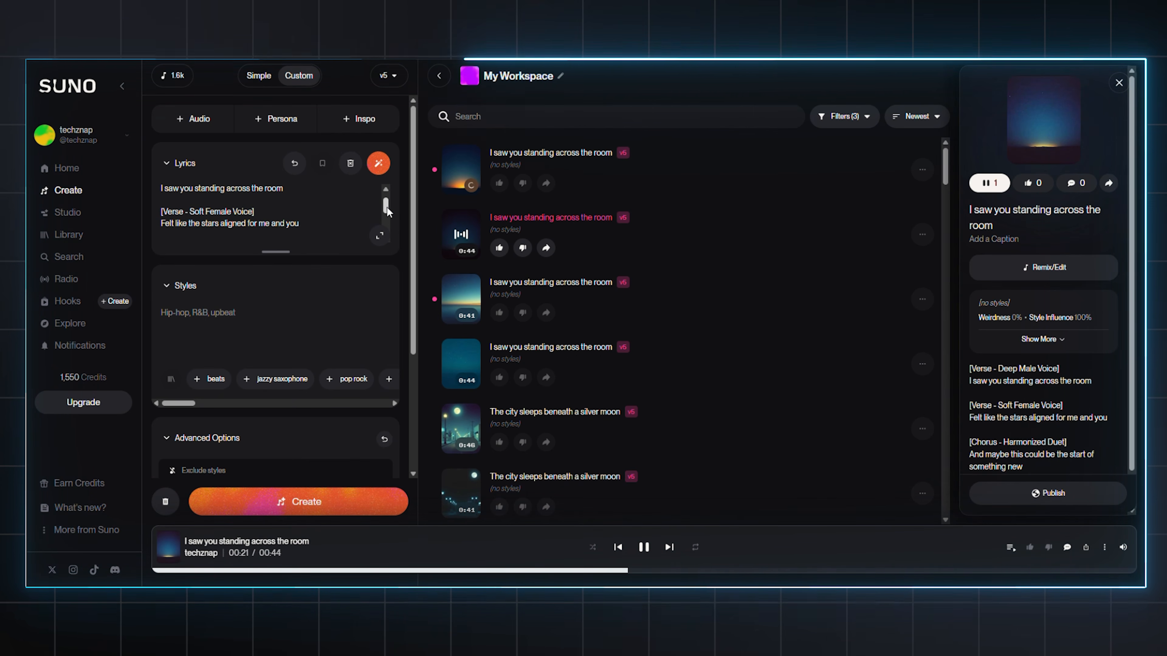
{"action": "left_click_drag", "start_coordinate": [386, 210], "coordinate": [386, 219]}
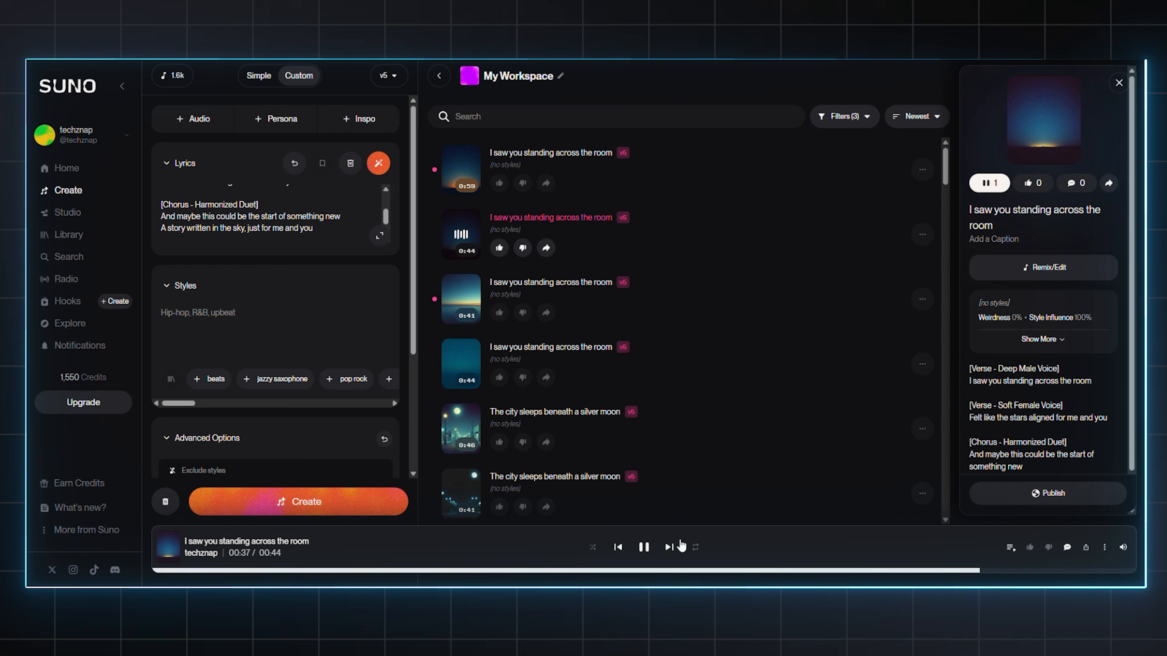
{"action": "scroll", "coordinate": [347, 248], "scroll_direction": "up", "scroll_amount": 3}
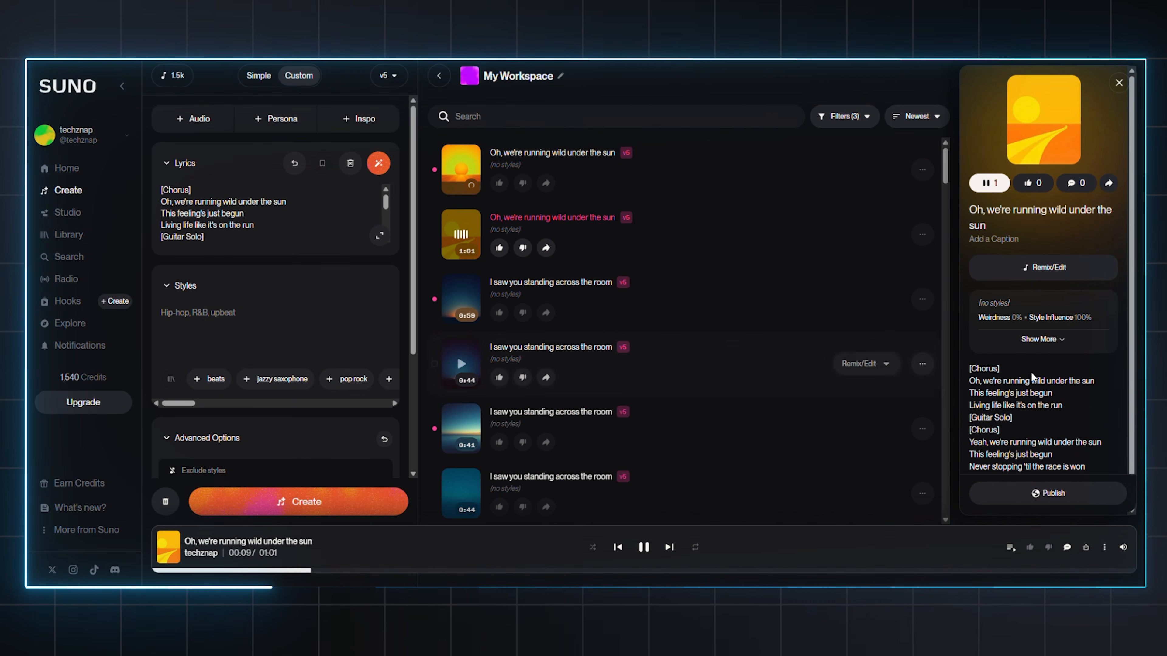
Highlight the [Guitar Solo] tag between the choruses in the lyrics of "Oh, we're running wild under the sun".
{"action": "scroll", "coordinate": [1030, 372], "scroll_direction": "down", "scroll_amount": 1}
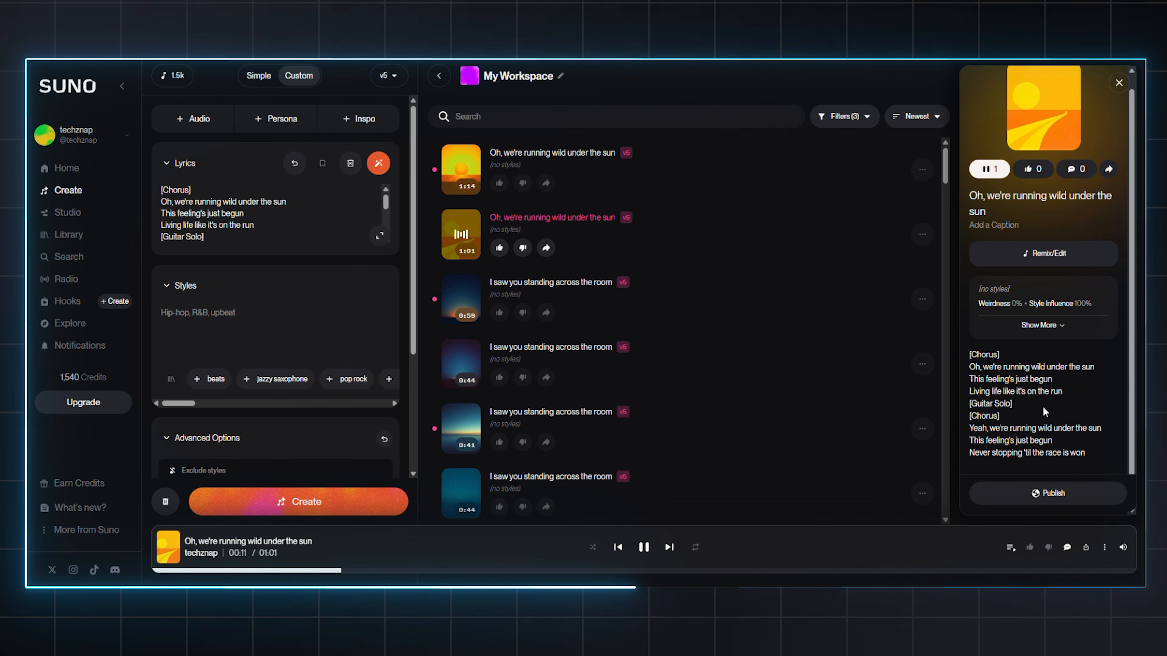
{"action": "left_click_drag", "start_coordinate": [968, 393], "coordinate": [1061, 393]}
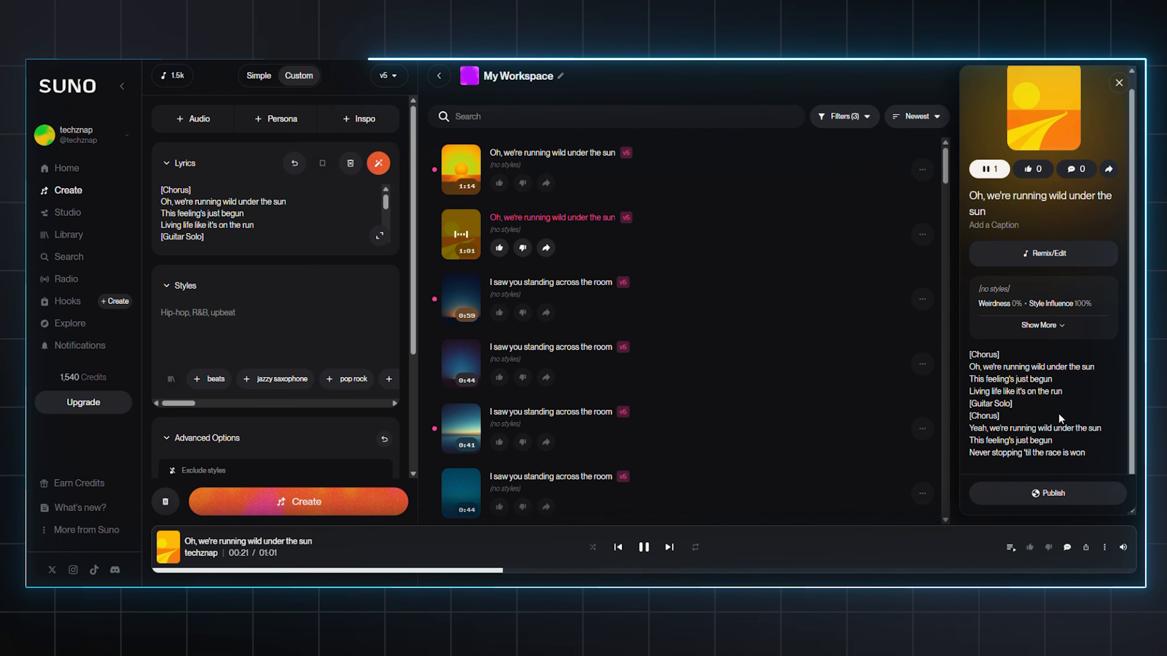
{"action": "left_click_drag", "start_coordinate": [1016, 406], "coordinate": [966, 405]}
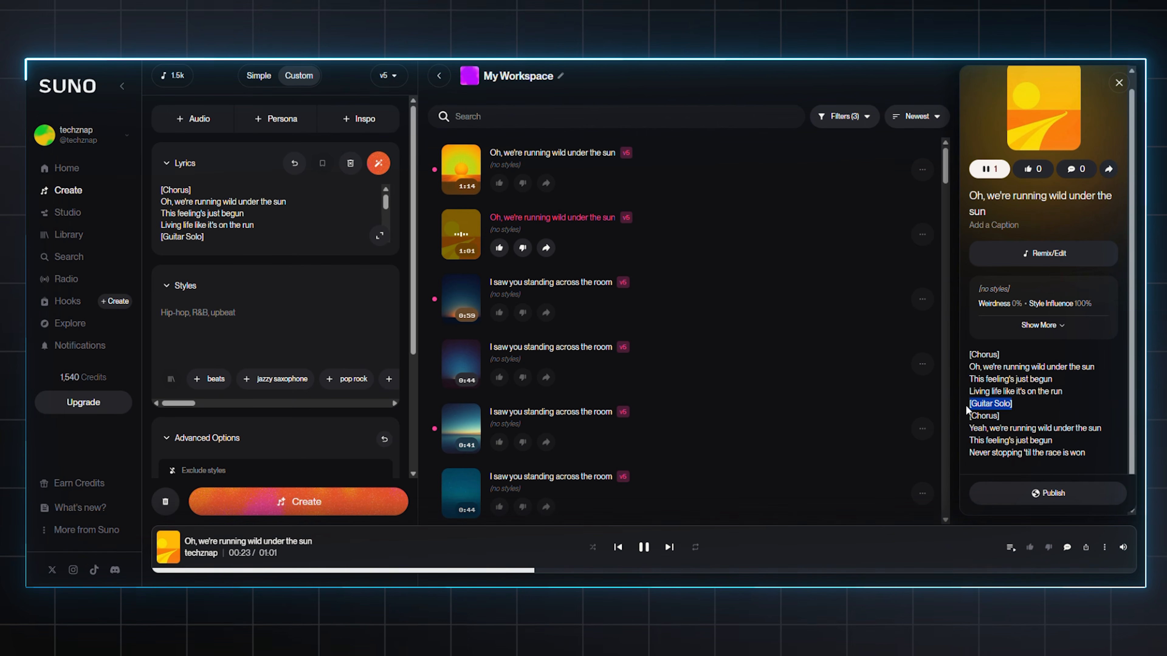
{"action": "left_click", "coordinate": [1032, 401]}
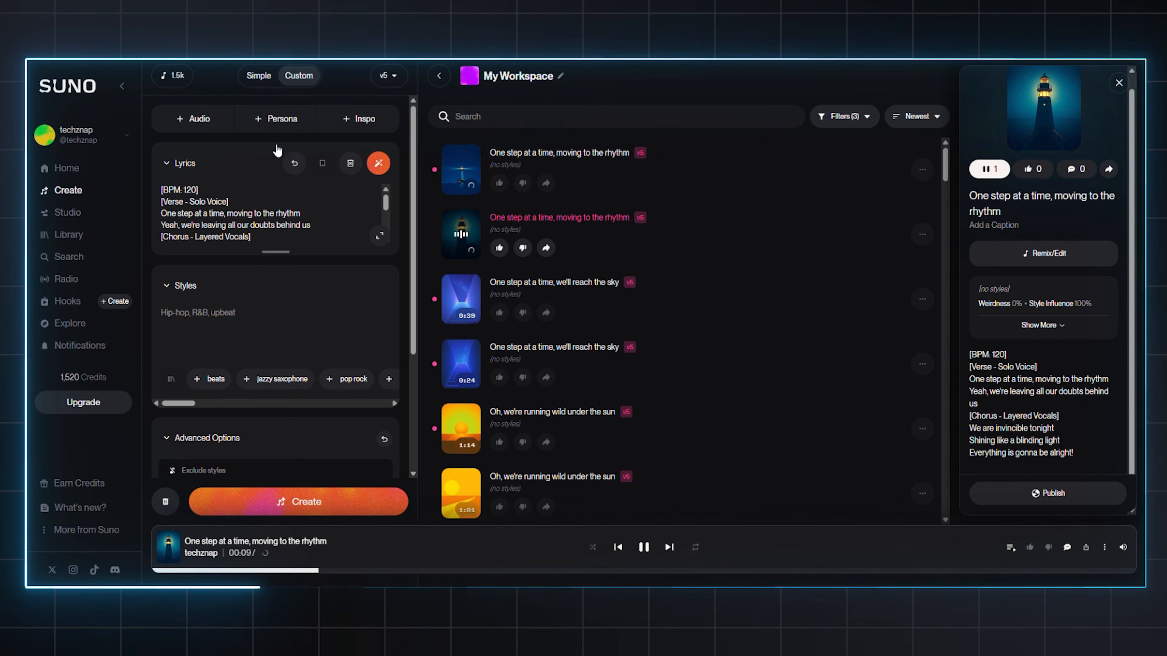
Examine the lyrics of "One step at a time, moving to the rhythm" from the Solo Voice verse through the Layered Vocals chorus.
{"action": "left_click_drag", "start_coordinate": [389, 197], "coordinate": [385, 203]}
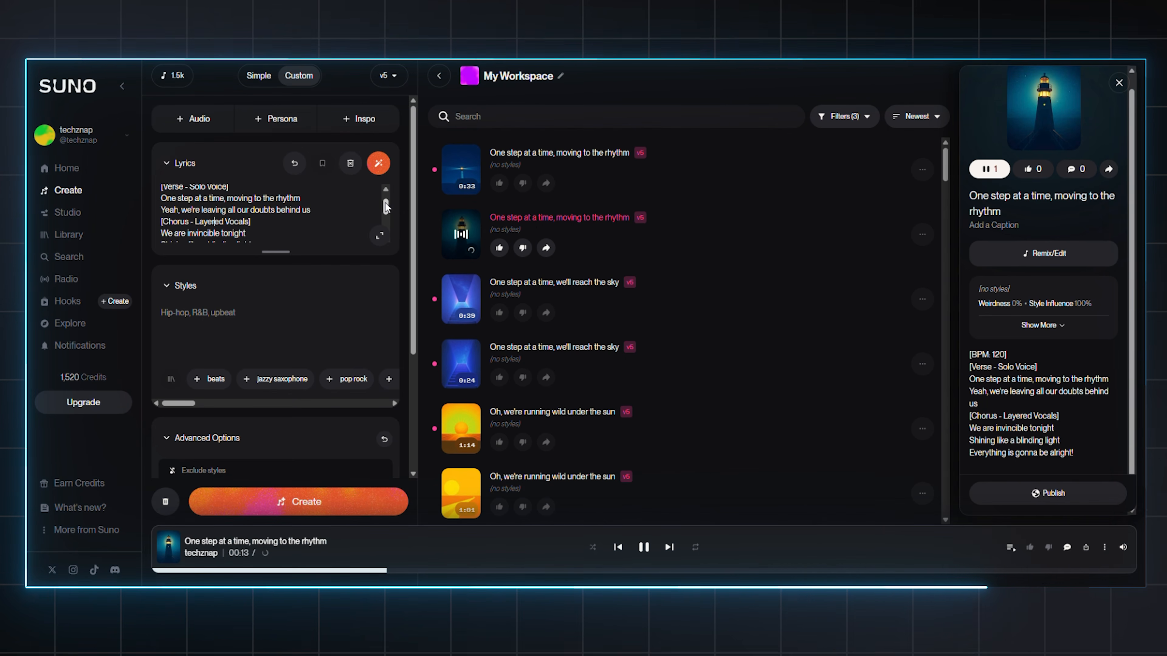
{"action": "left_click_drag", "start_coordinate": [384, 203], "coordinate": [387, 204]}
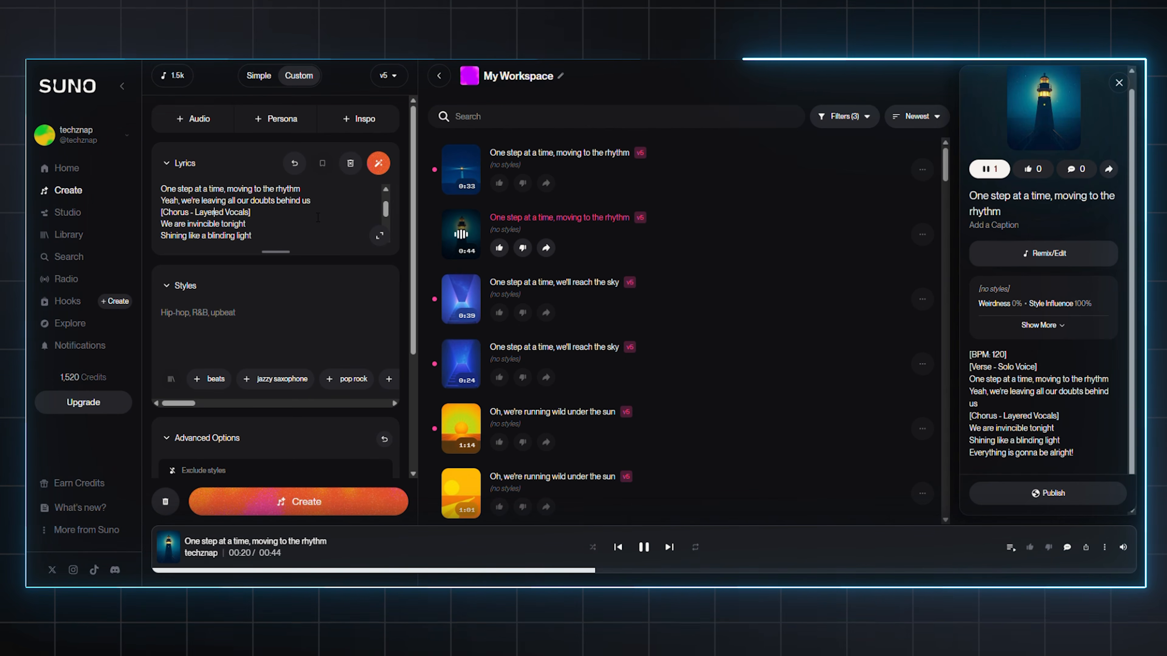
{"action": "scroll", "coordinate": [317, 217], "scroll_direction": "down", "scroll_amount": 1}
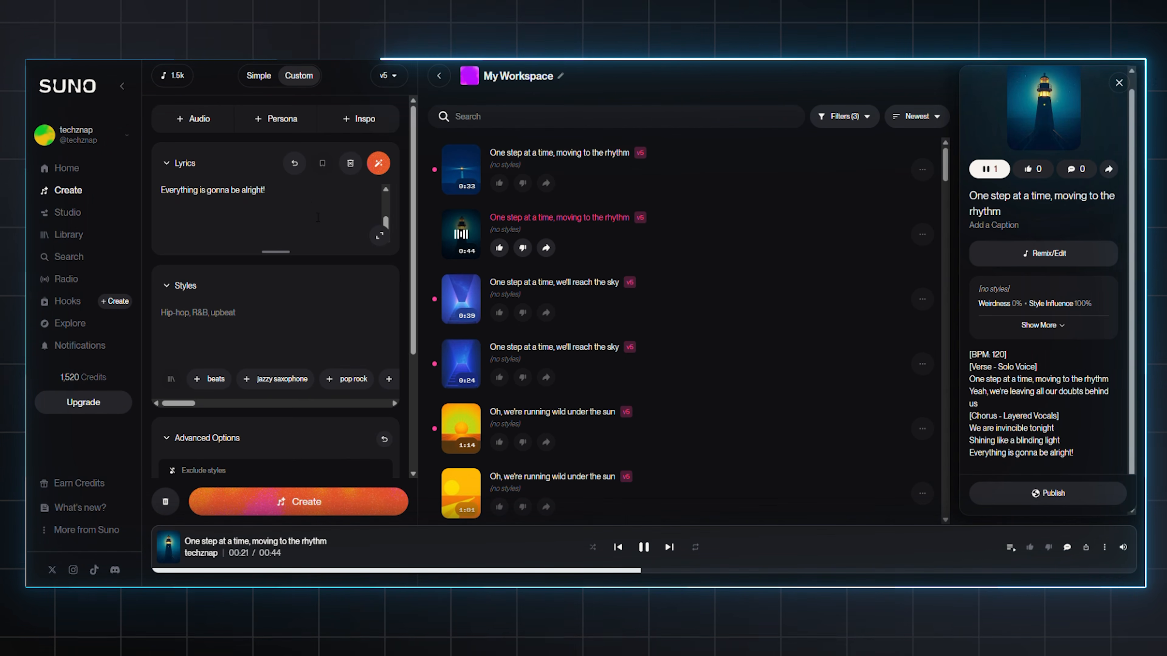
{"action": "scroll", "coordinate": [317, 218], "scroll_direction": "up", "scroll_amount": 1}
{"action": "left_click_drag", "start_coordinate": [385, 211], "coordinate": [386, 216]}
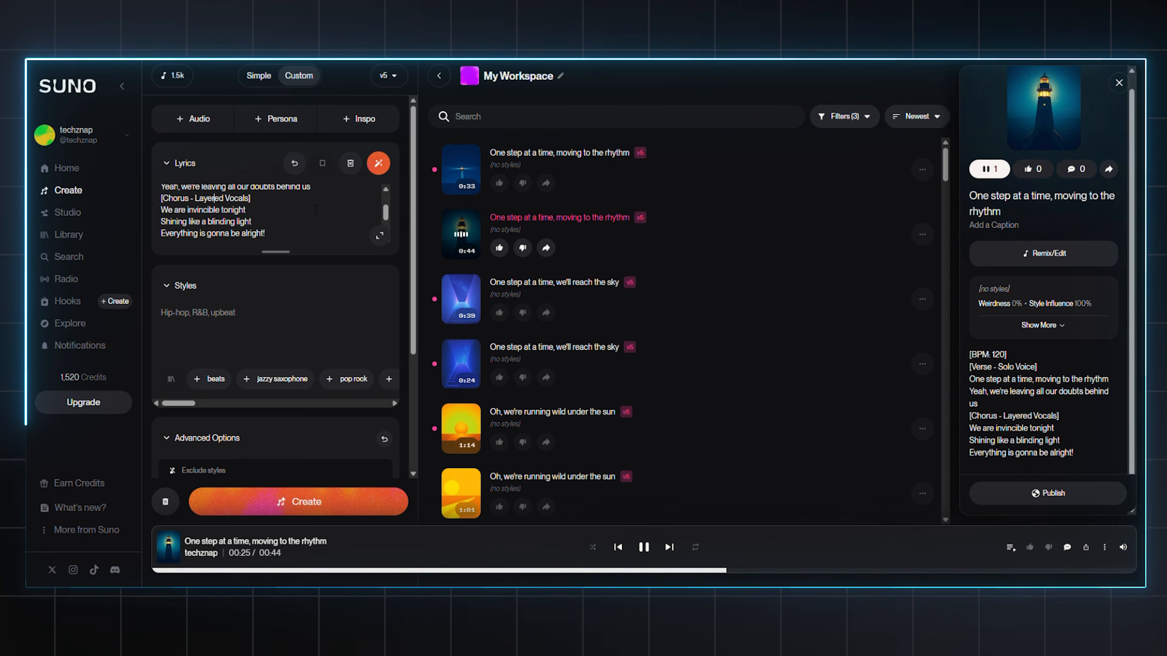
{"action": "mouse_move", "coordinate": [388, 206]}
{"action": "left_mouse_down"}
{"action": "mouse_move", "coordinate": [386, 196]}
{"action": "mouse_move", "coordinate": [387, 209]}
{"action": "left_mouse_up"}
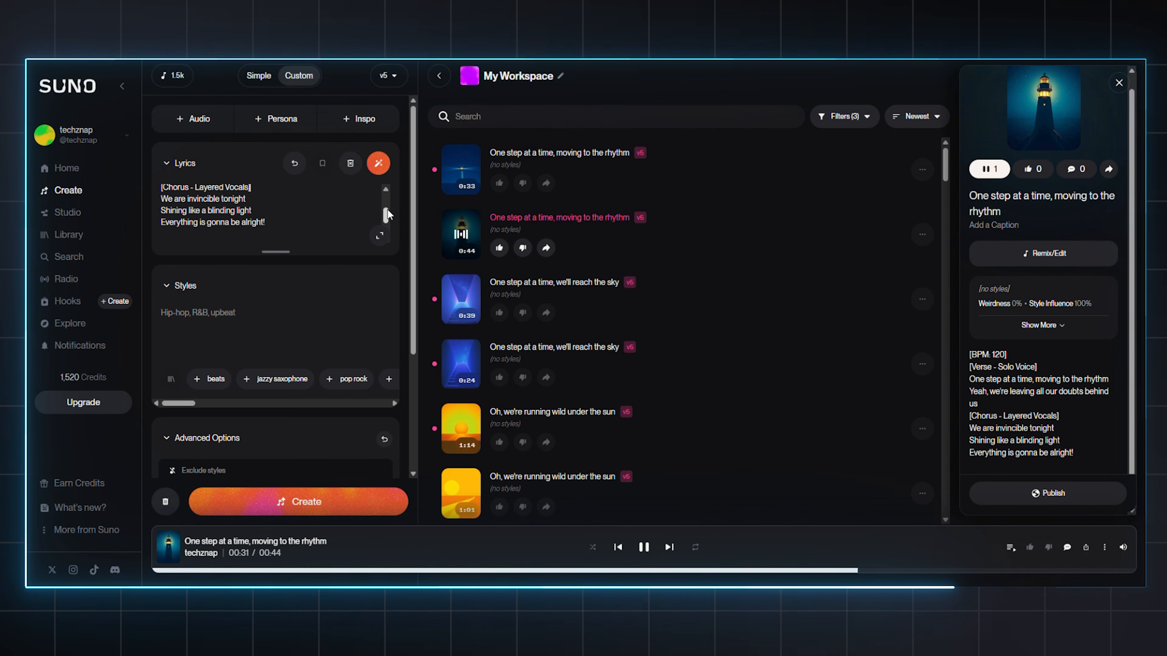